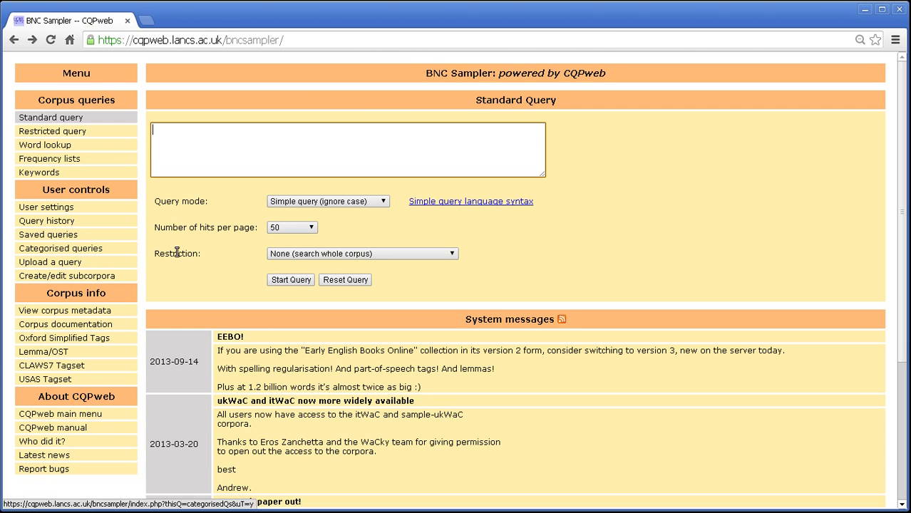
- Open the saved queries list for the BNC Sampler corpus and check whether it holds any entries
click(48, 239)
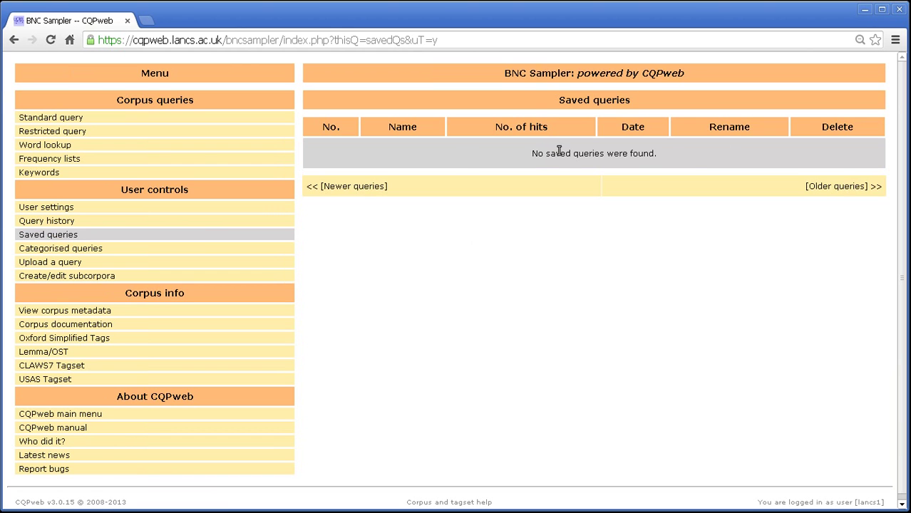
drag(531, 153, 664, 158)
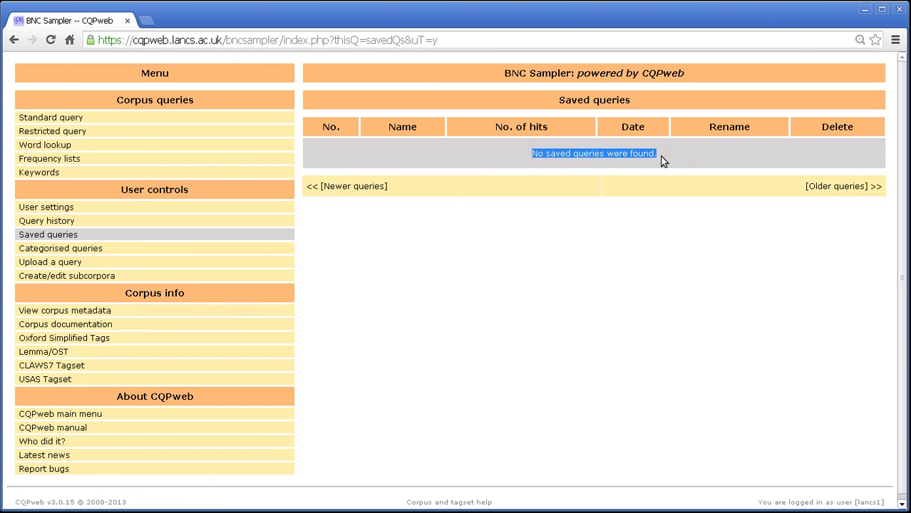
click(658, 164)
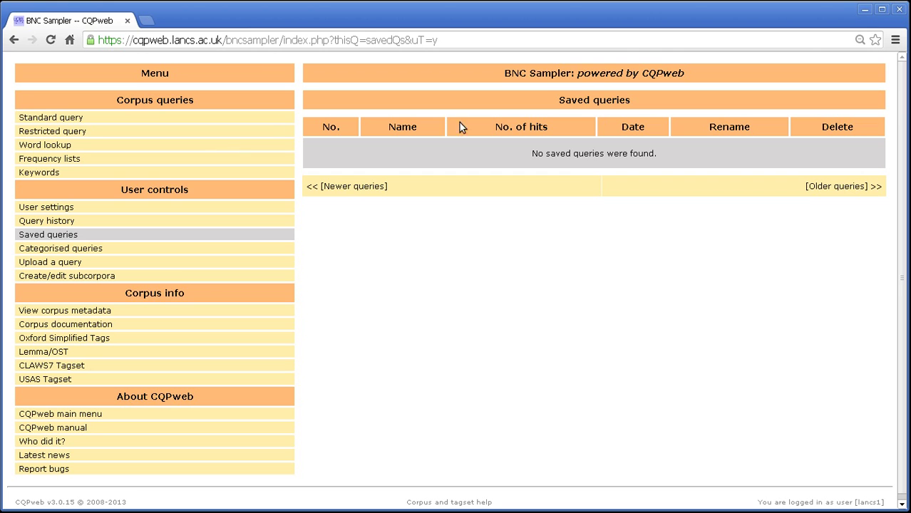
- Run a standard query for "can_VM" on the whole corpus in simple, case-ignoring mode
click(54, 119)
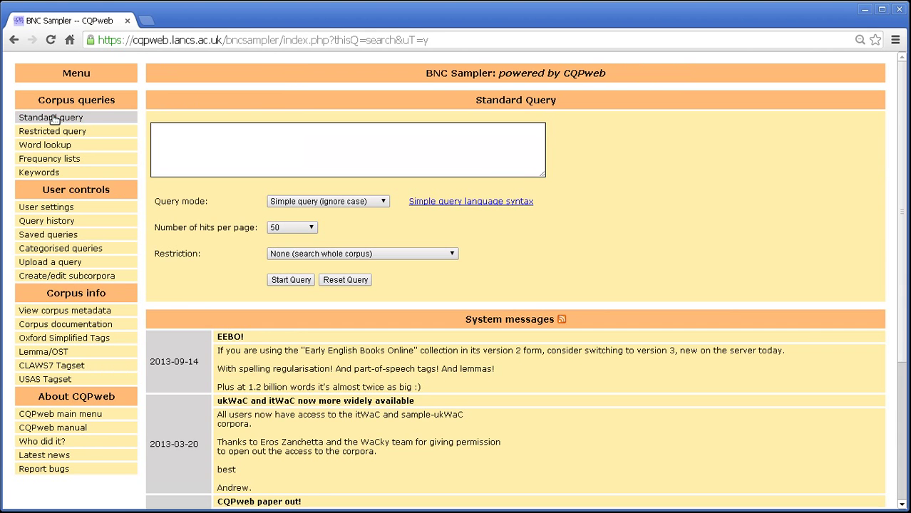
click(217, 139)
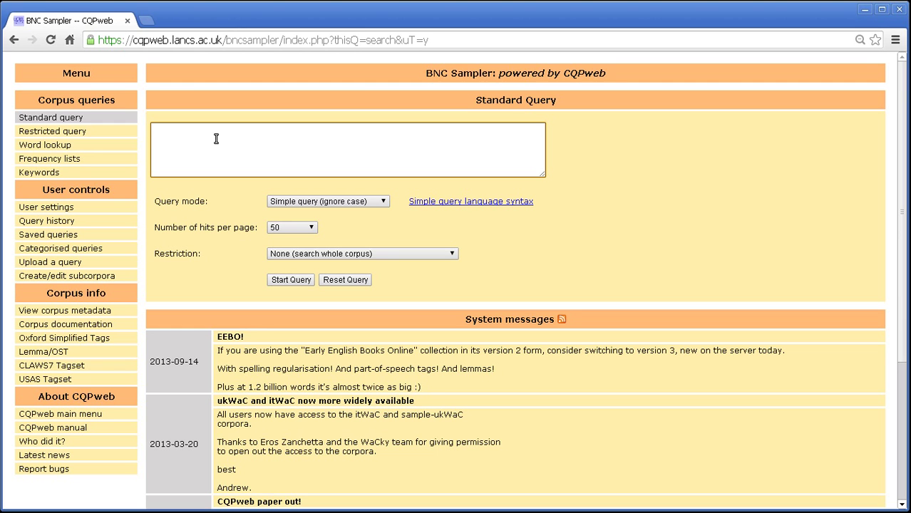
text(can_VM)
click(284, 278)
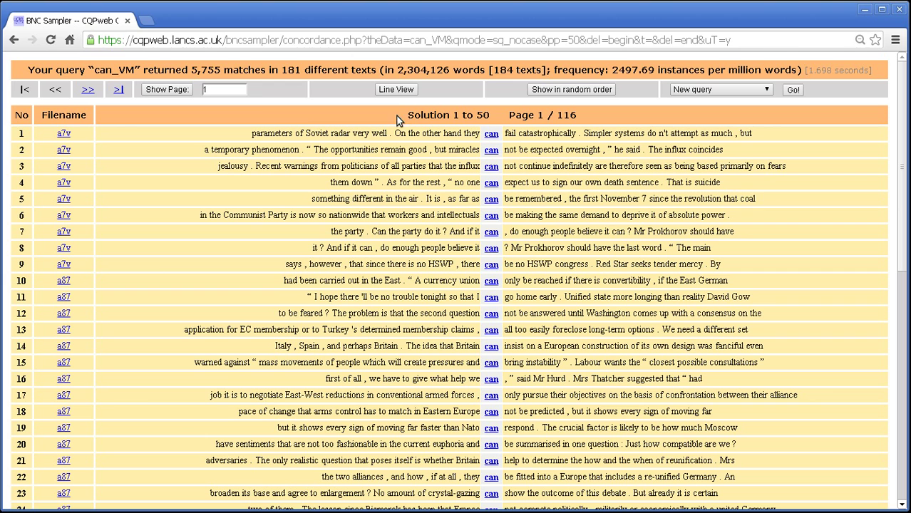
- Examine the match summary of the can_VM query and the actions available for its results
drag(195, 69, 218, 69)
click(218, 69)
mouse_move(406, 69)
mouse_down()
mouse_move(423, 69)
mouse_move(397, 69)
mouse_up()
click(403, 70)
click(718, 91)
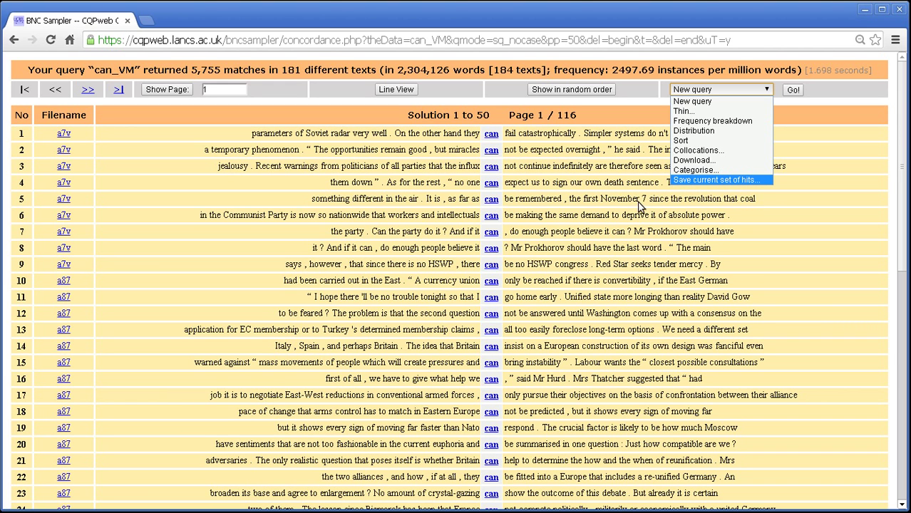
click(676, 204)
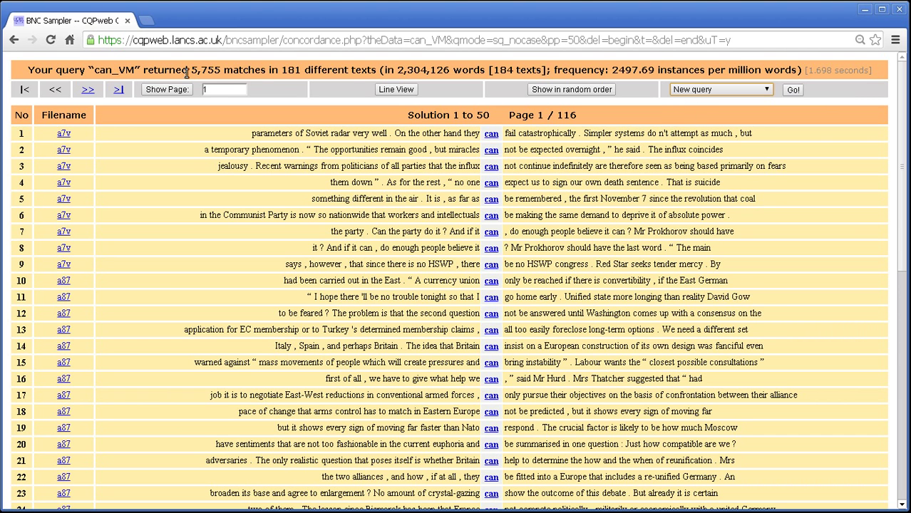
drag(136, 70, 96, 66)
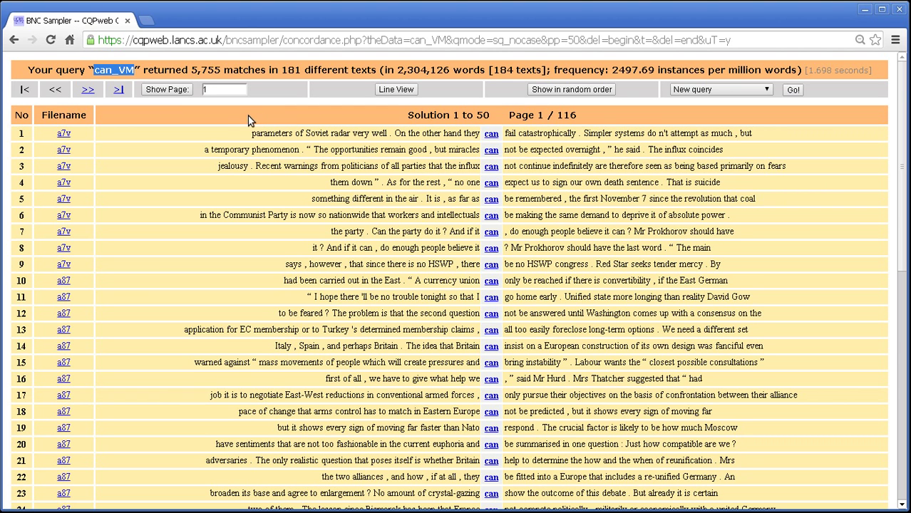
click(696, 89)
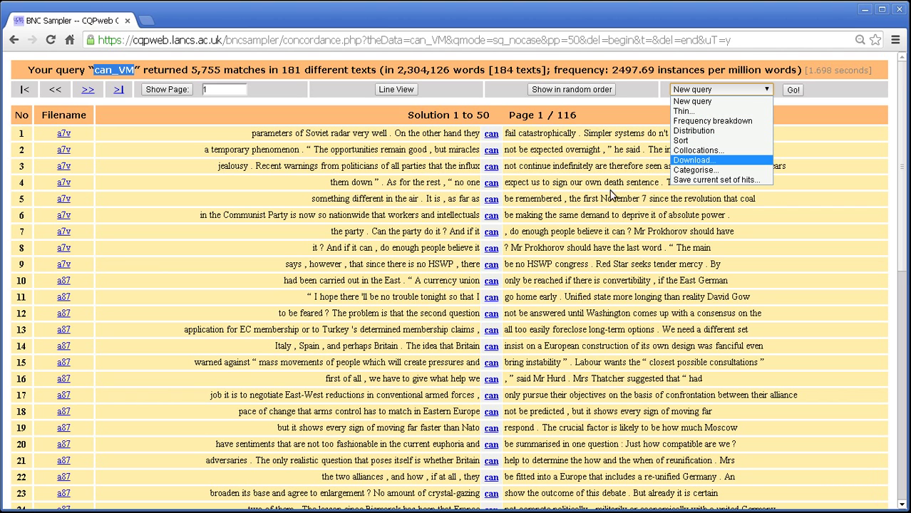
click(642, 225)
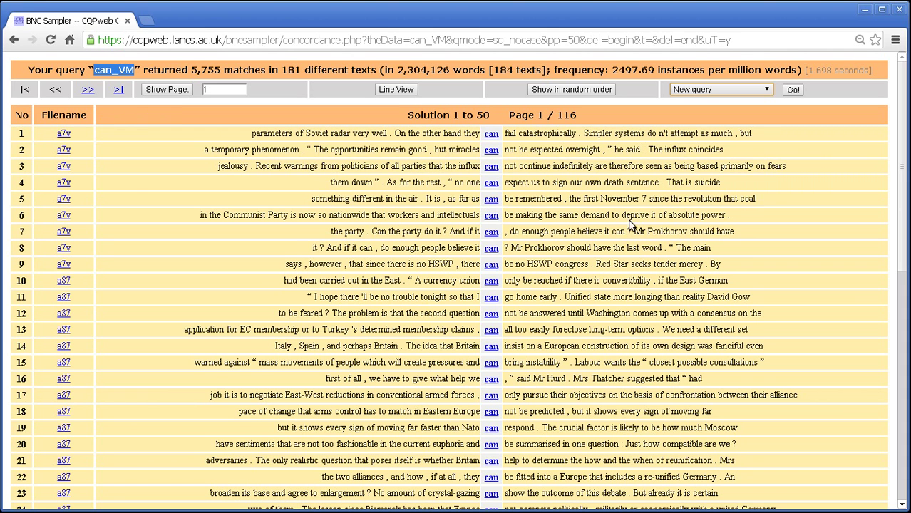
- Save the current set of can_VM hits as a query named "saved_can_vm"
click(701, 89)
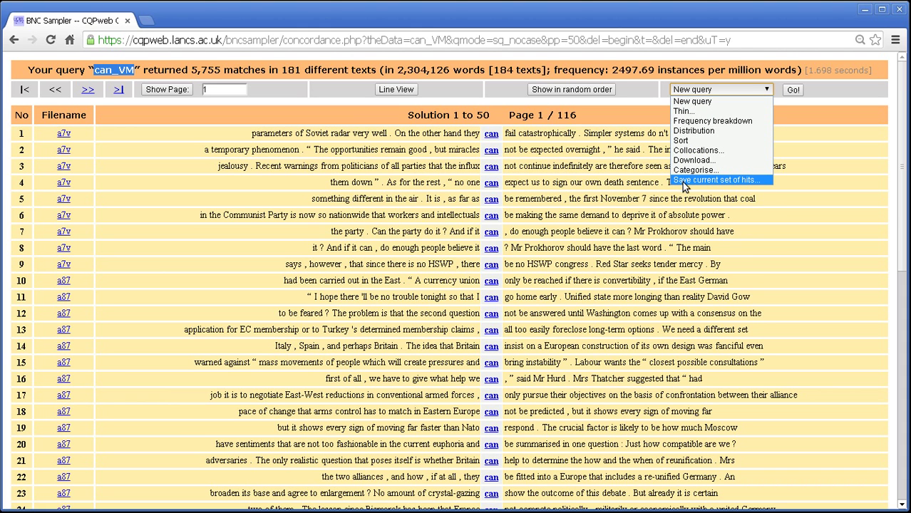
click(713, 180)
click(792, 87)
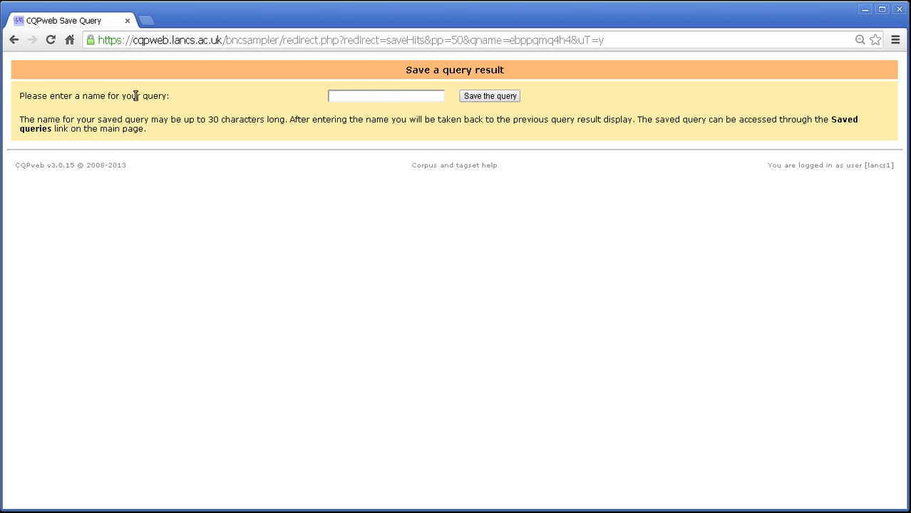
click(336, 96)
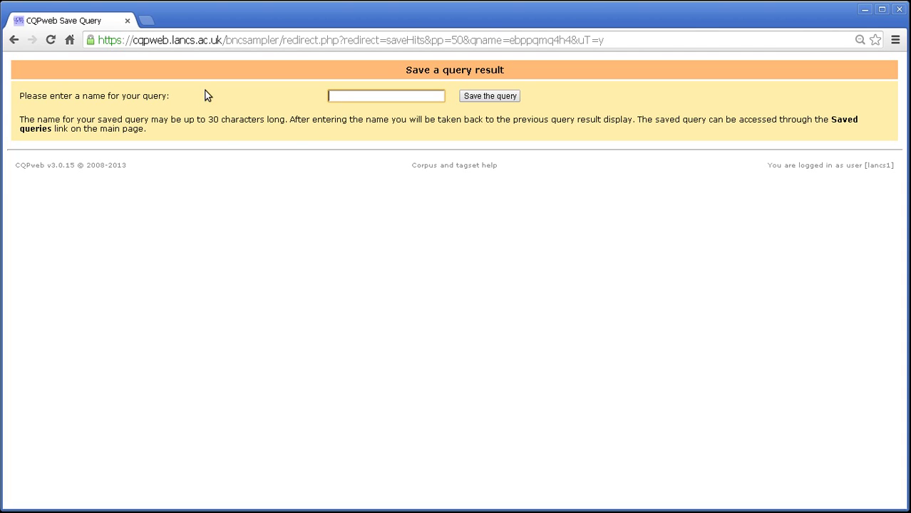
text(saved_can_vm)
click(476, 98)
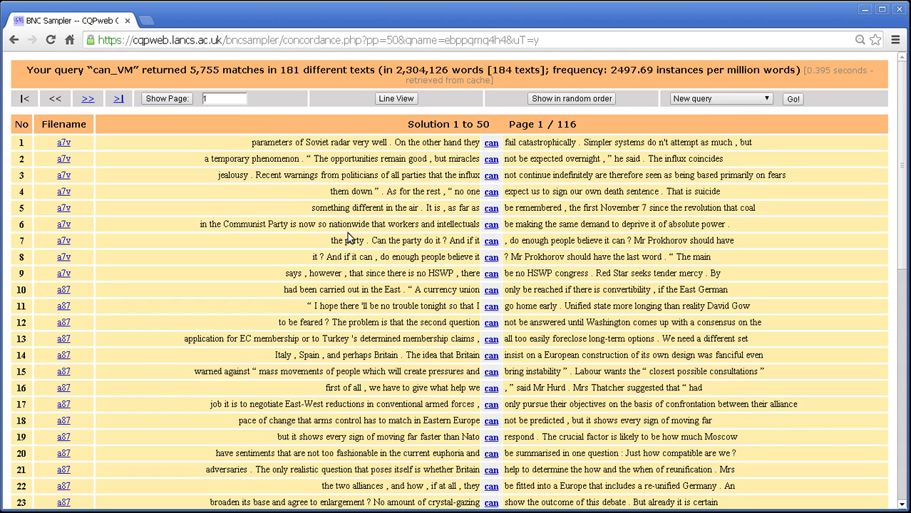
- Thin the can_VM results to 200 instances with the reproducible random method and check the thinning description
click(720, 98)
click(706, 116)
click(793, 99)
click(418, 89)
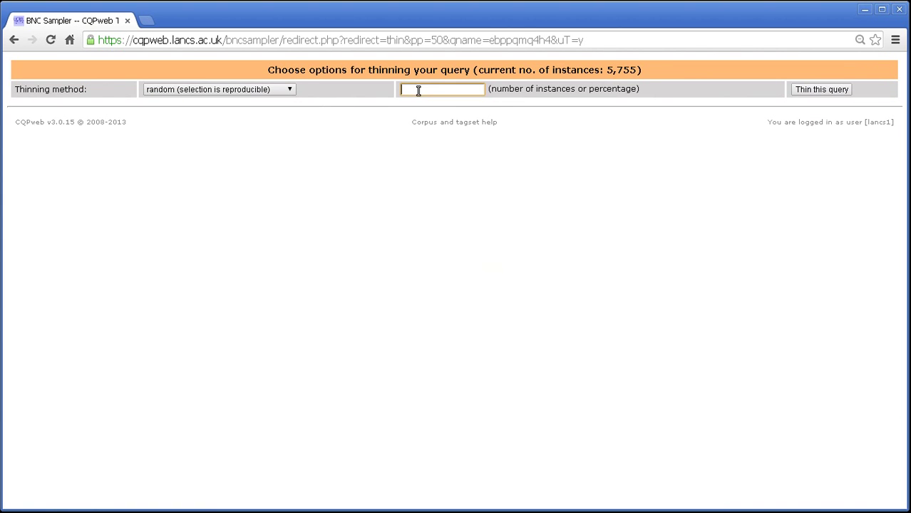
text(200)
click(847, 89)
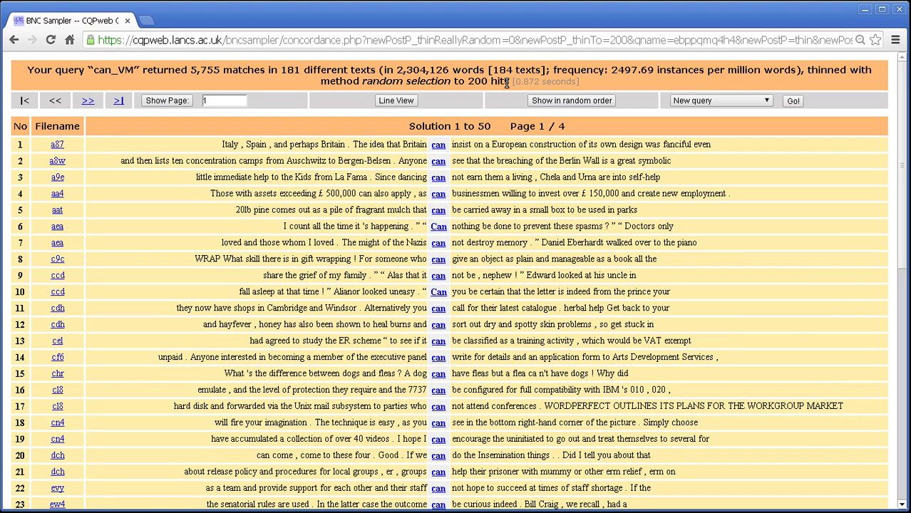
drag(506, 83, 810, 69)
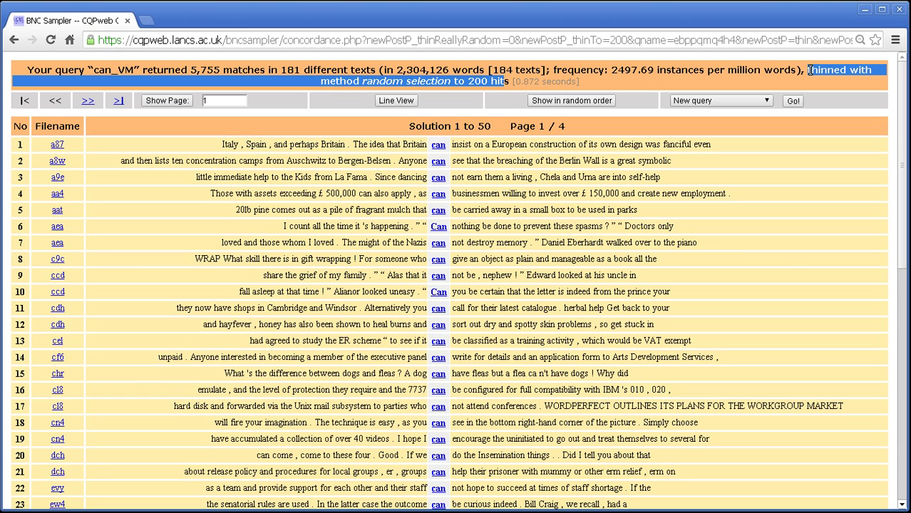
click(688, 234)
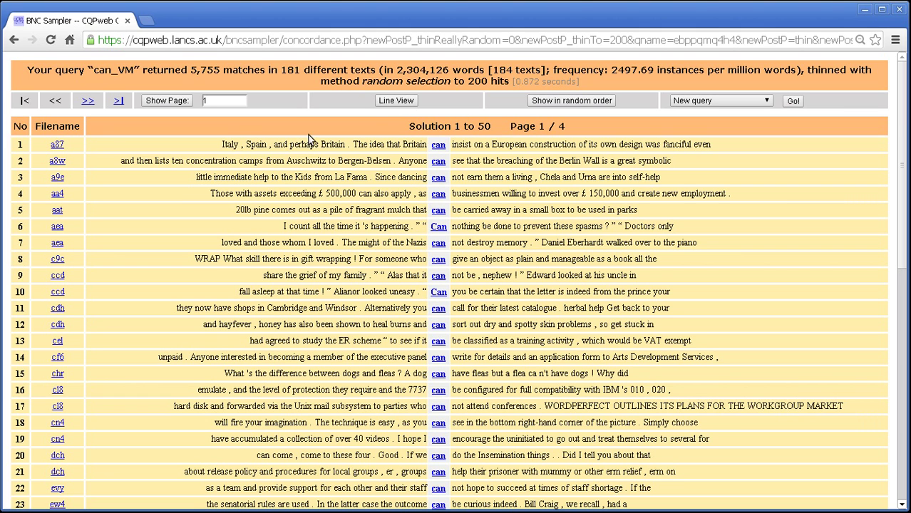
- Save the thinned set of hits as a query named "thinned_version"
click(702, 102)
click(706, 191)
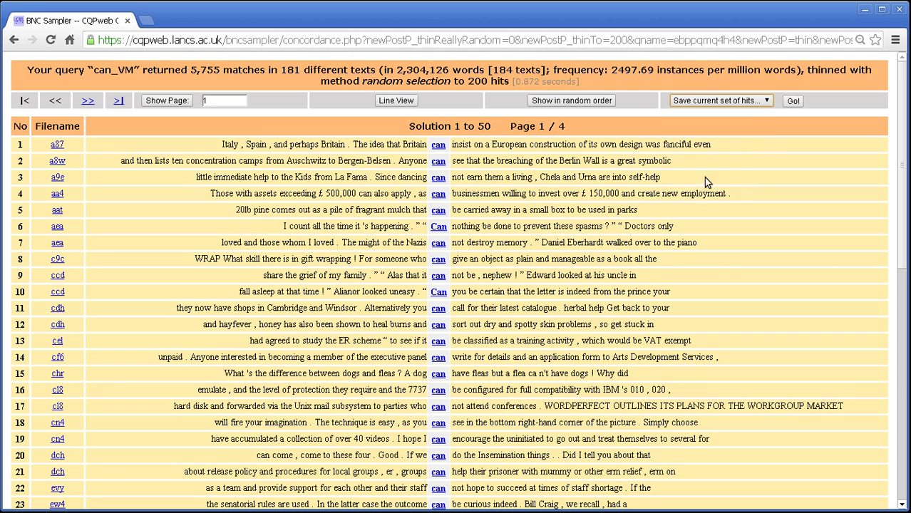
click(793, 100)
click(413, 97)
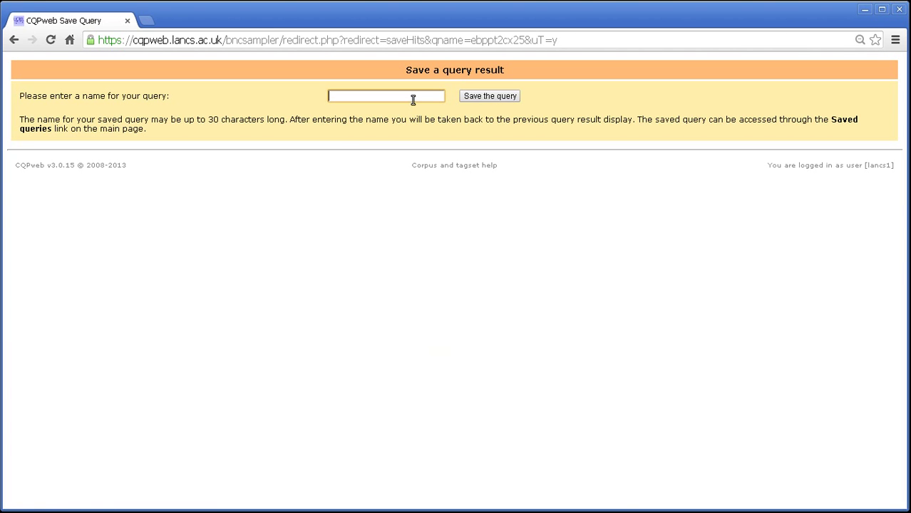
text(th)
key(BackSpace)
text(hinned_version)
click(468, 100)
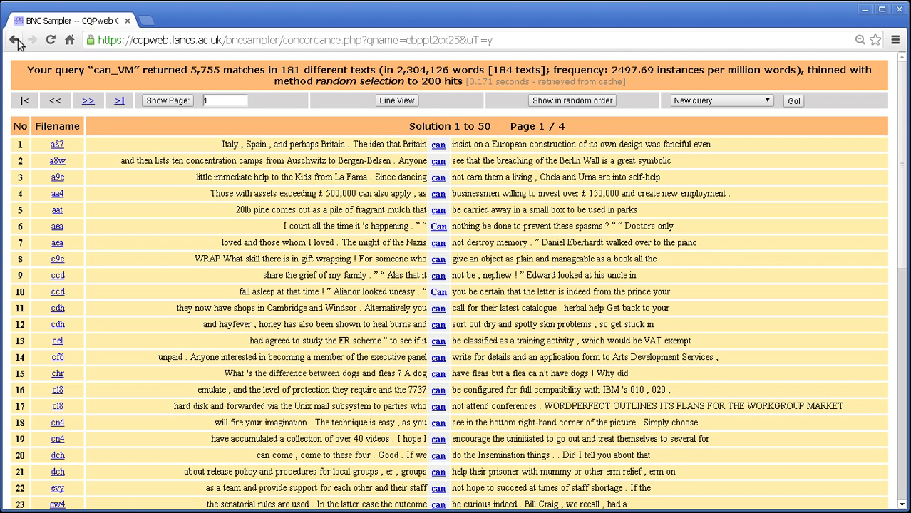
- Try to save the thinned hits again under the hyphenated name "thinned---version", and return to the thinned concordance
click(14, 40)
click(390, 94)
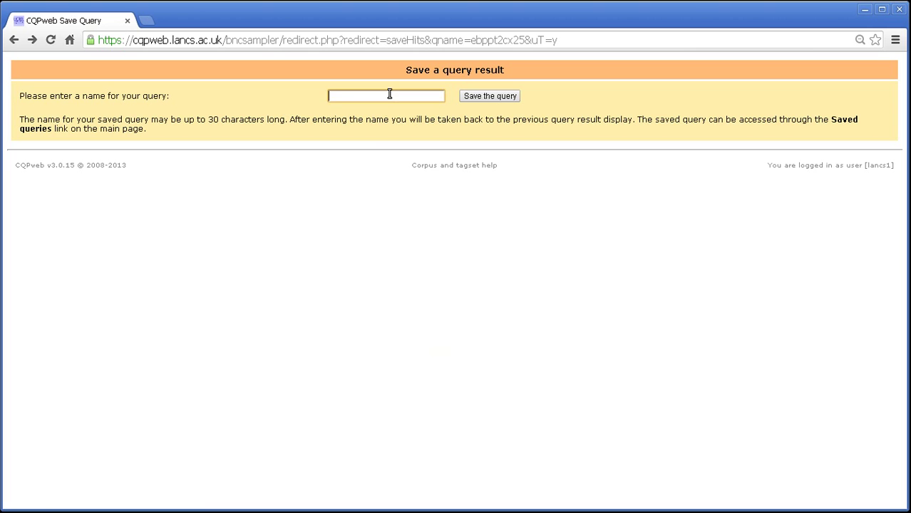
text(thinn)
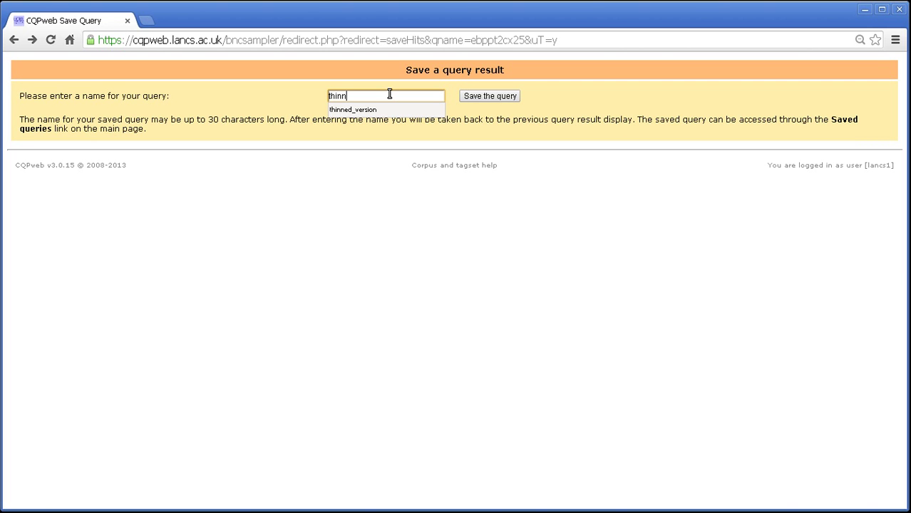
text(ed--)
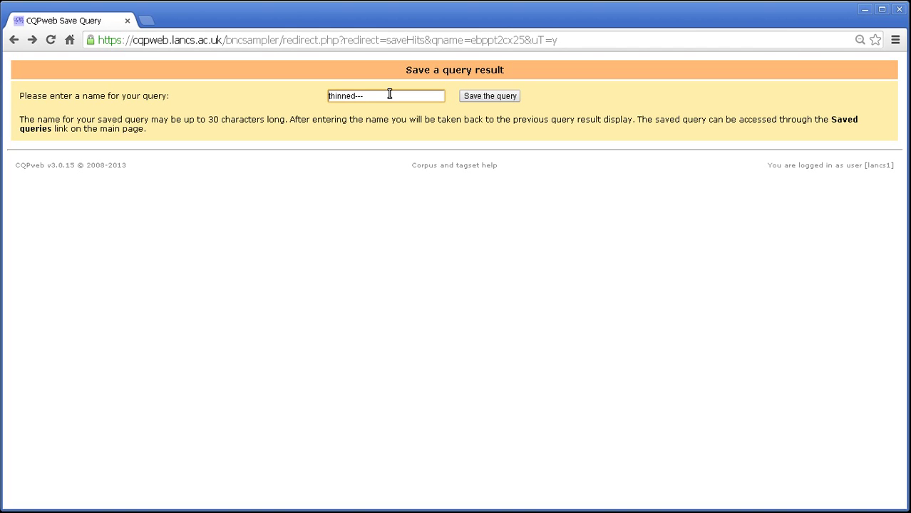
text(-version)
click(477, 99)
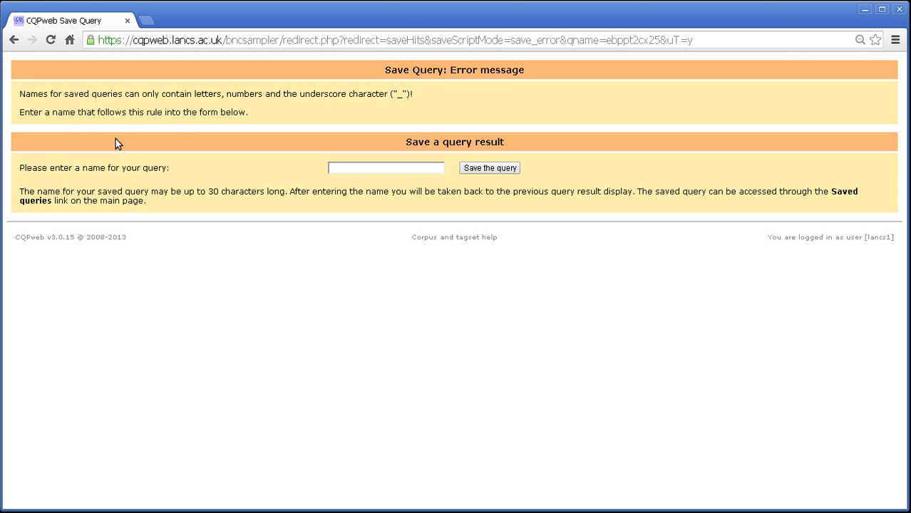
click(14, 47)
click(15, 51)
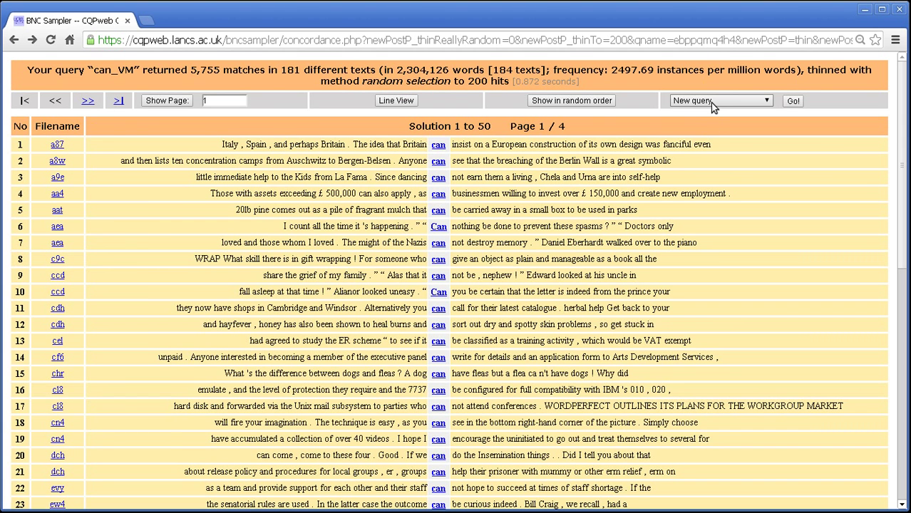
- Leave the concordance for a new query and open the saved queries list
click(710, 103)
click(695, 110)
click(793, 102)
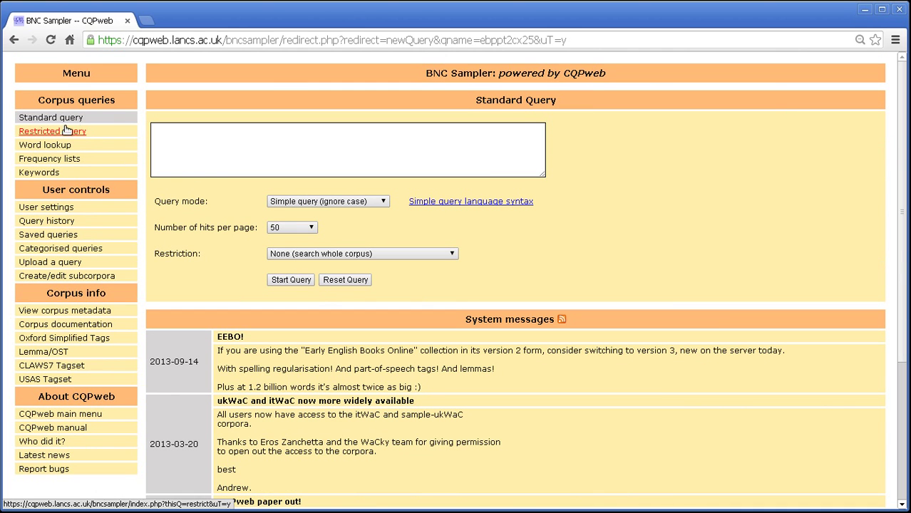
click(44, 239)
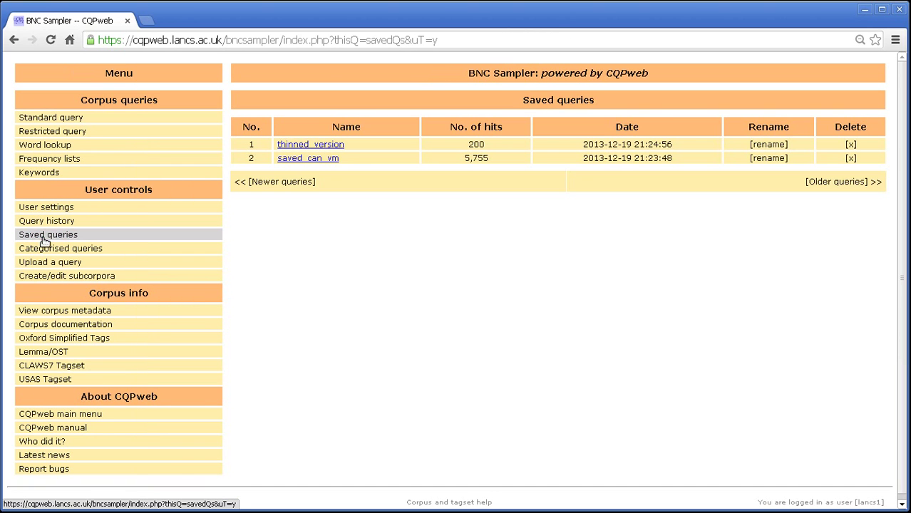
- View the saved query saved_can_vm, return to the list, and open thinned_version to check its thinning description
click(317, 162)
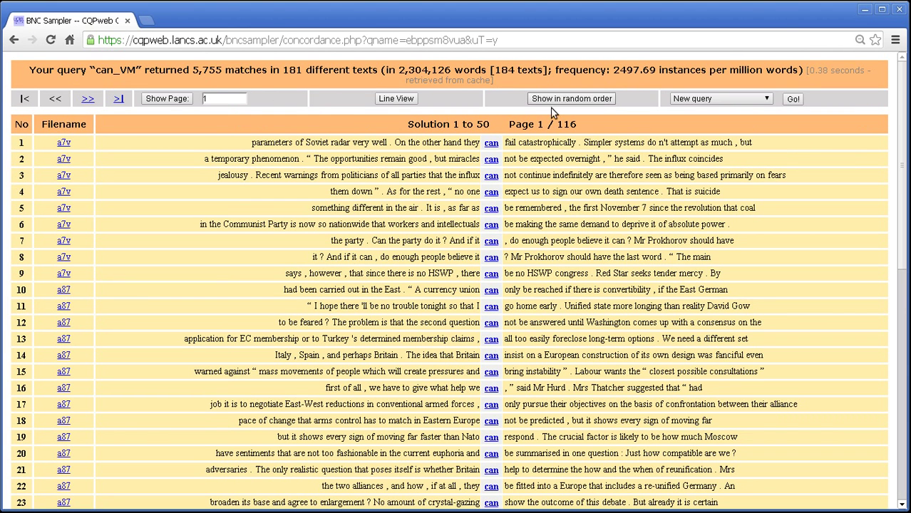
click(14, 40)
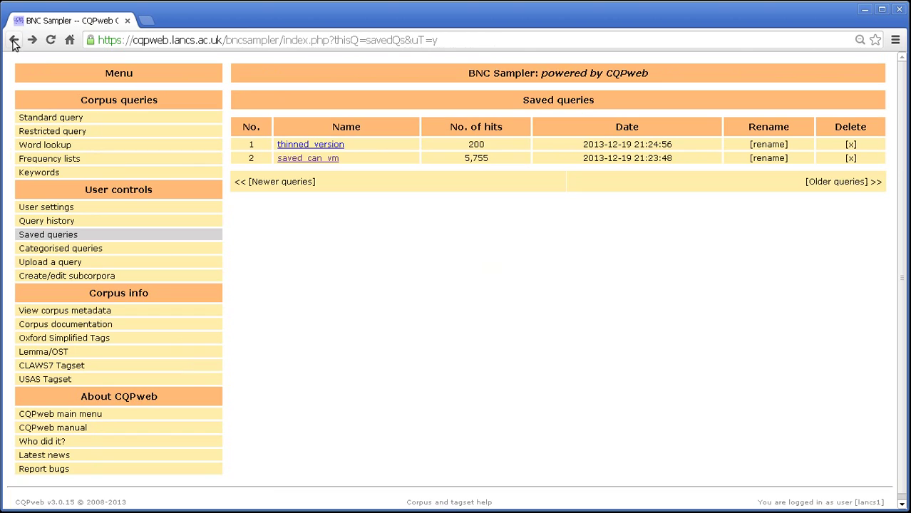
click(291, 146)
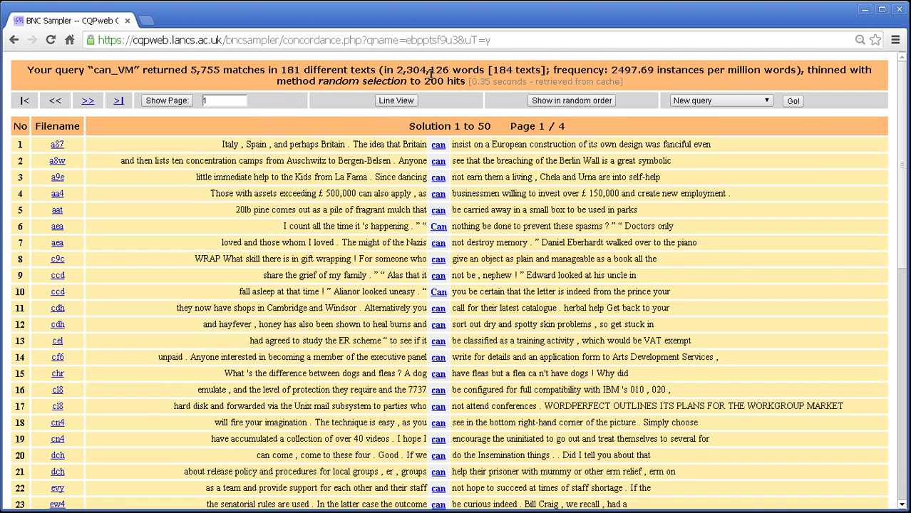
drag(465, 81, 806, 69)
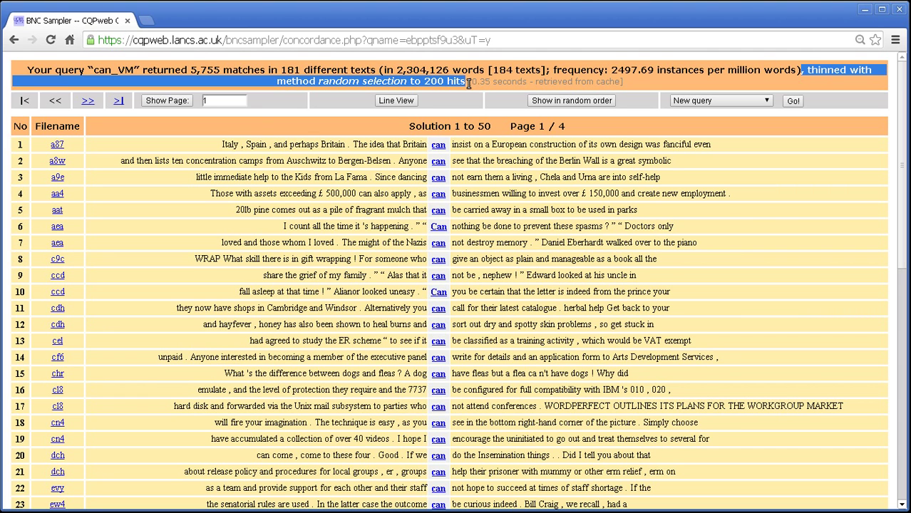
click(433, 76)
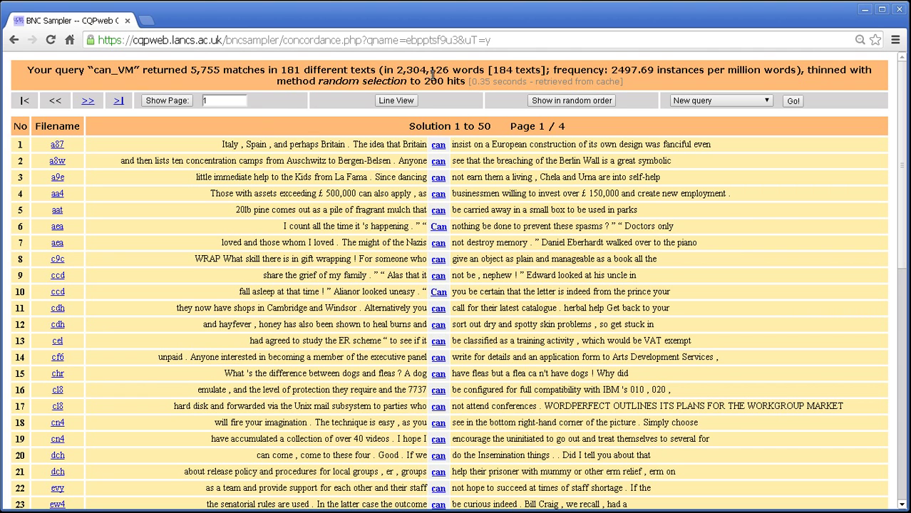
- Leave the thinned concordance with the New query option and return to the list of saved queries
click(690, 102)
click(685, 123)
click(763, 102)
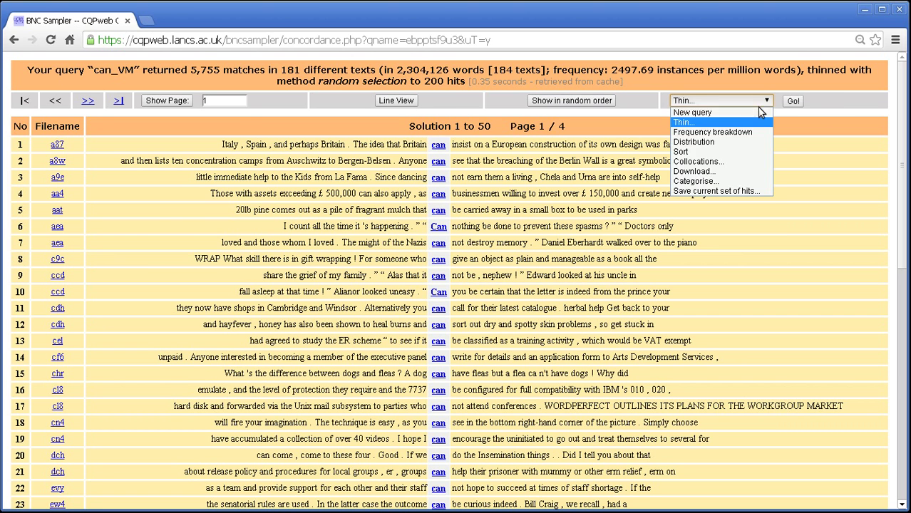
click(762, 112)
click(793, 100)
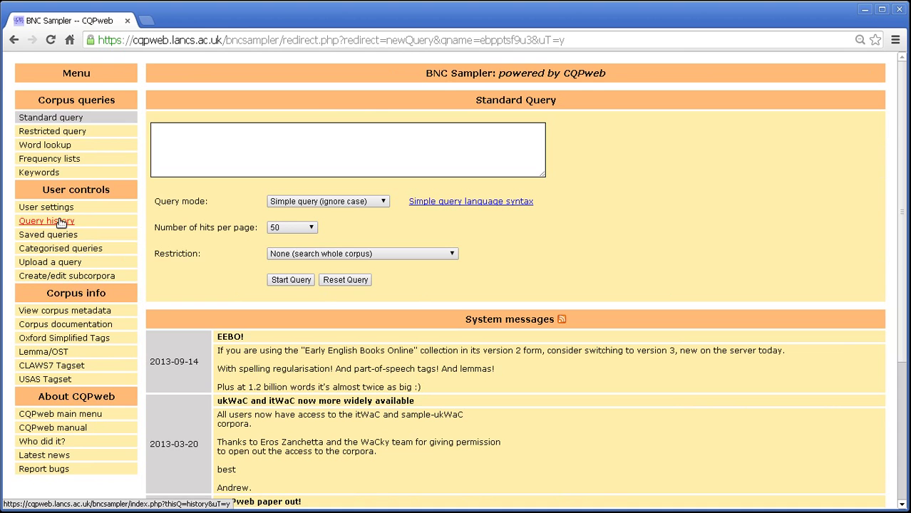
click(57, 234)
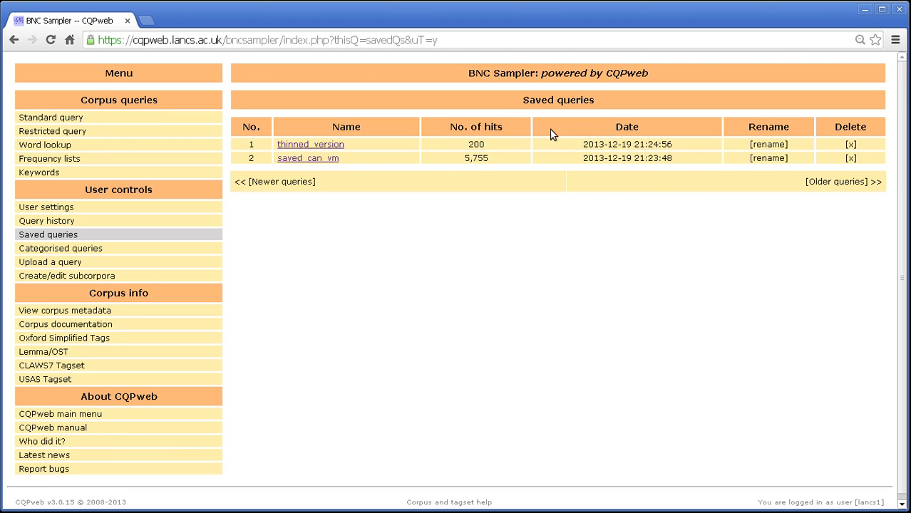
- Check the number of hits for thinned_version, view the saved_can_vm concordance, and return to the saved queries list
double_click(480, 145)
click(334, 159)
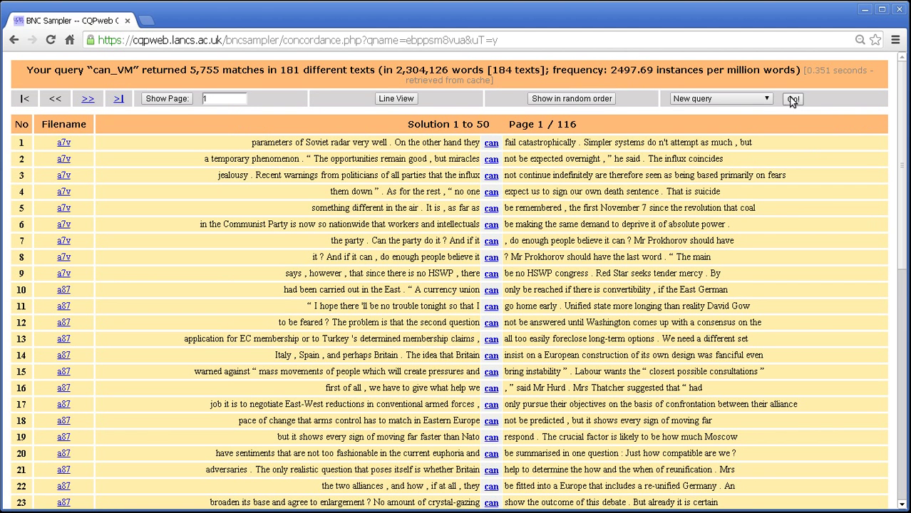
click(793, 98)
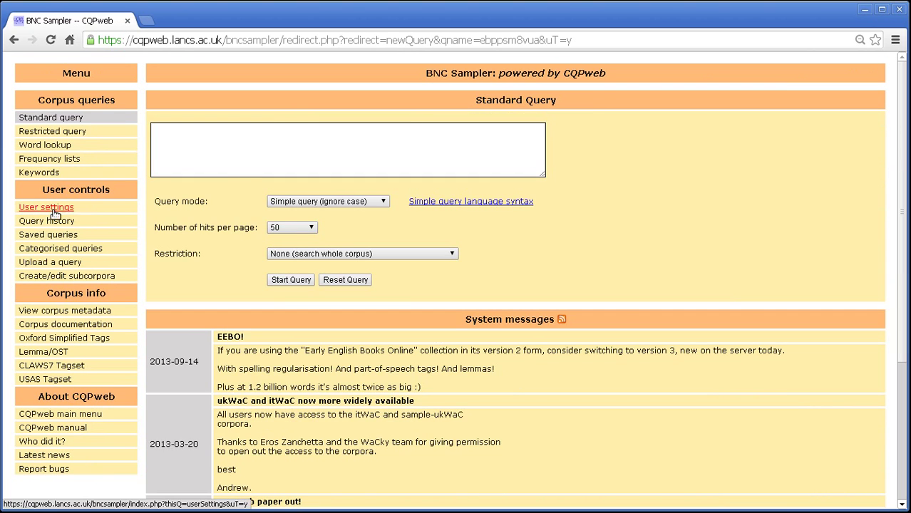
click(45, 235)
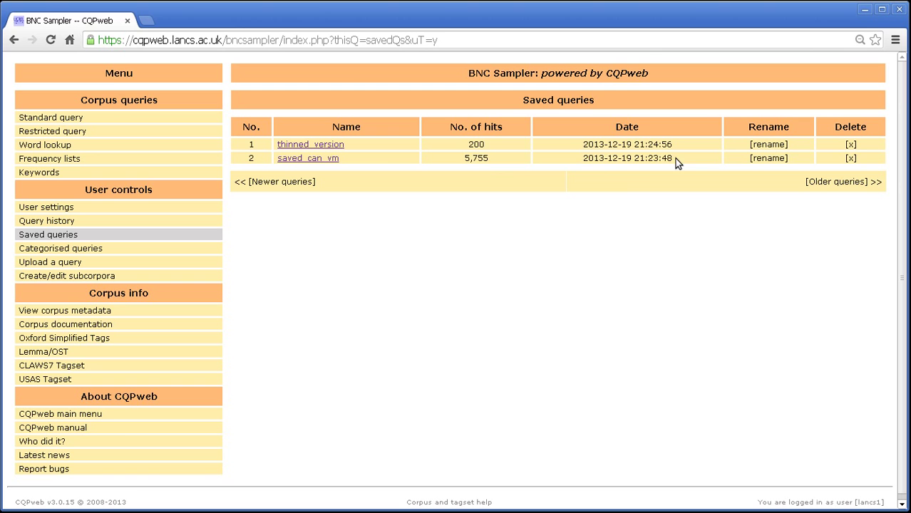
- Highlight the date and time at which saved_can_vm was saved, and clear the selection
triple_click(647, 164)
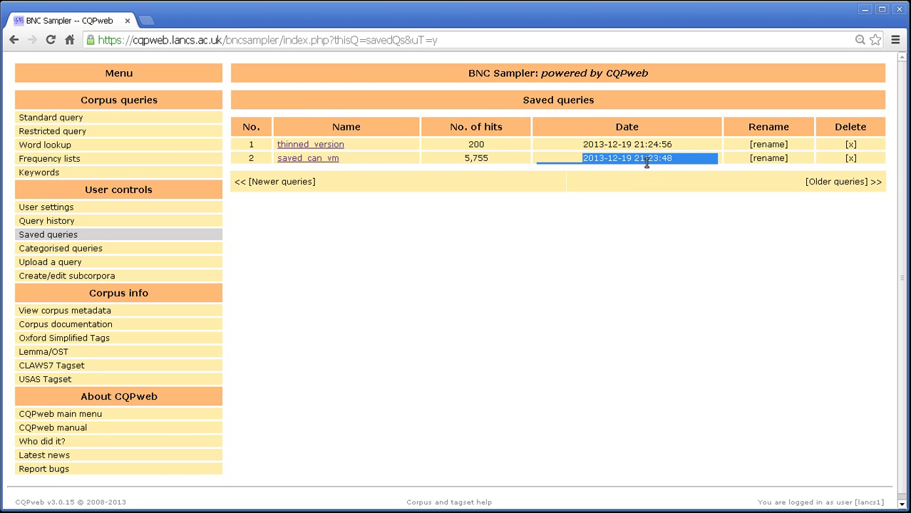
triple_click(649, 158)
drag(585, 160, 677, 159)
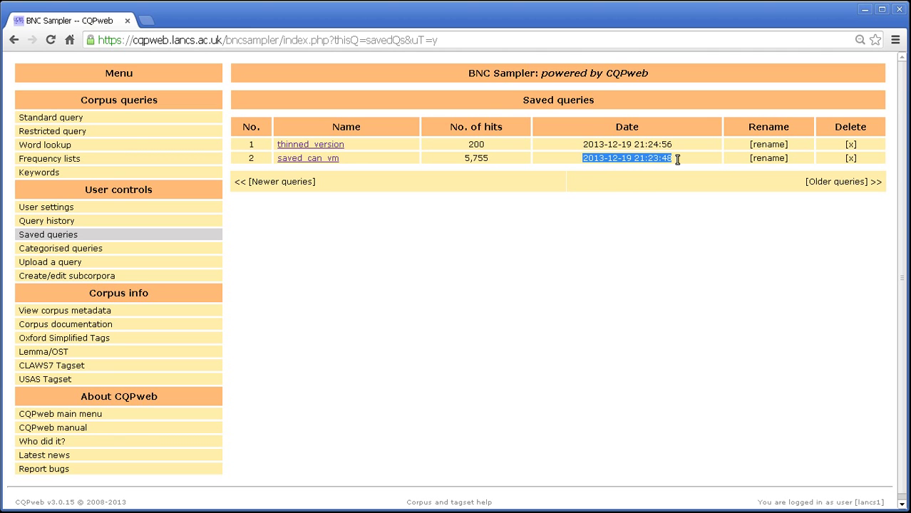
click(679, 161)
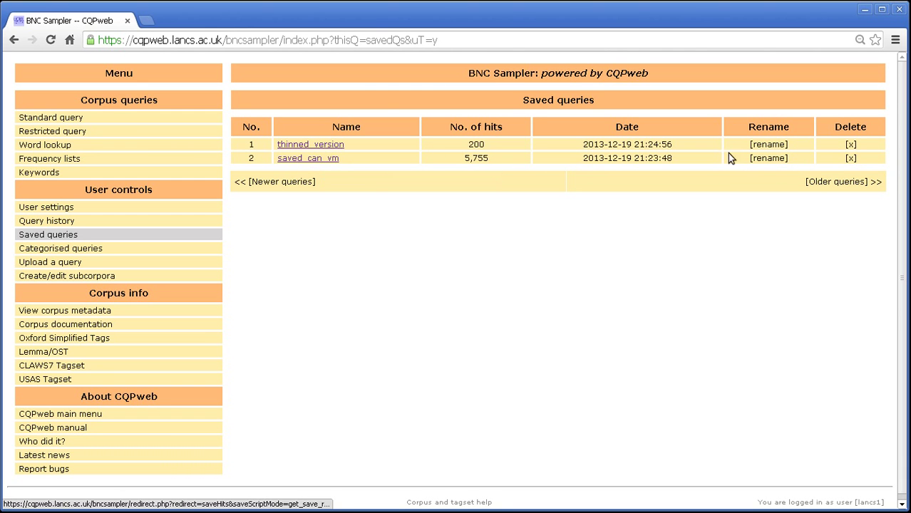
- Rename the saved query thinned_version as thinned_can_vm
click(769, 145)
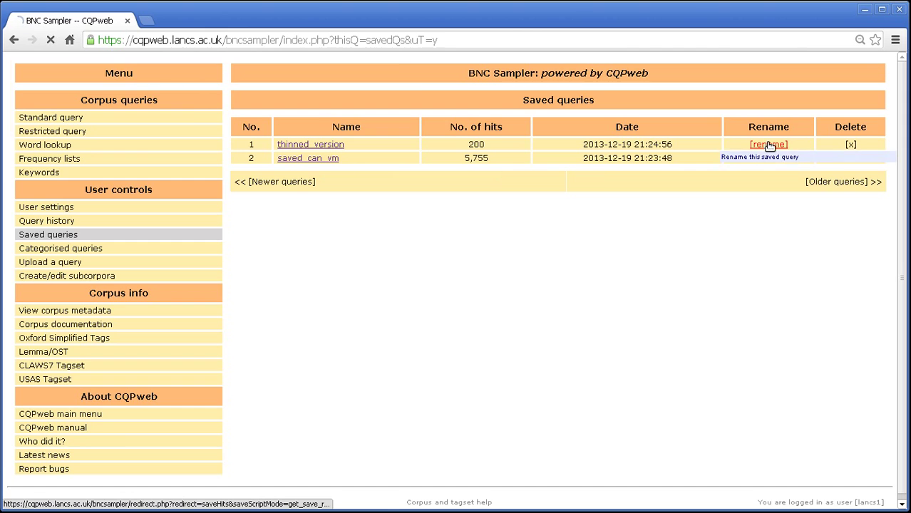
click(379, 95)
text(t)
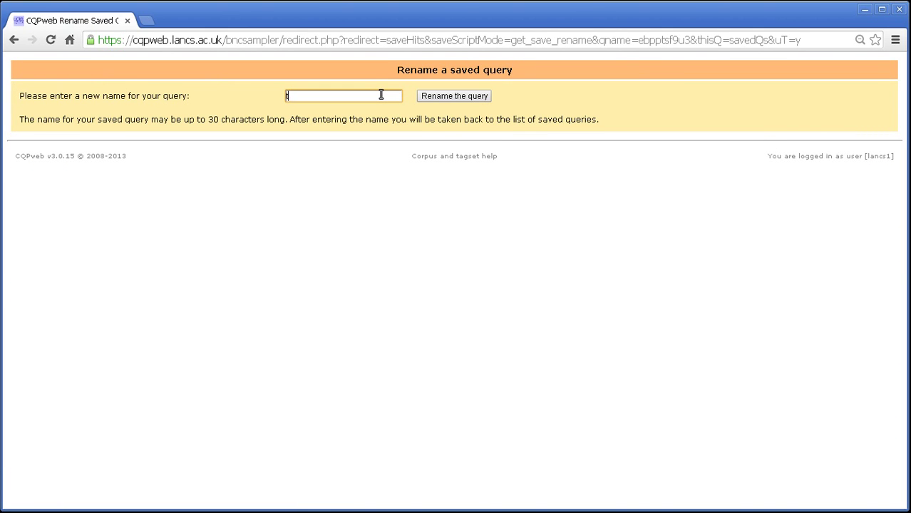
text(hinned_can_vkm)
key(Left)
key(BackSpace)
click(459, 100)
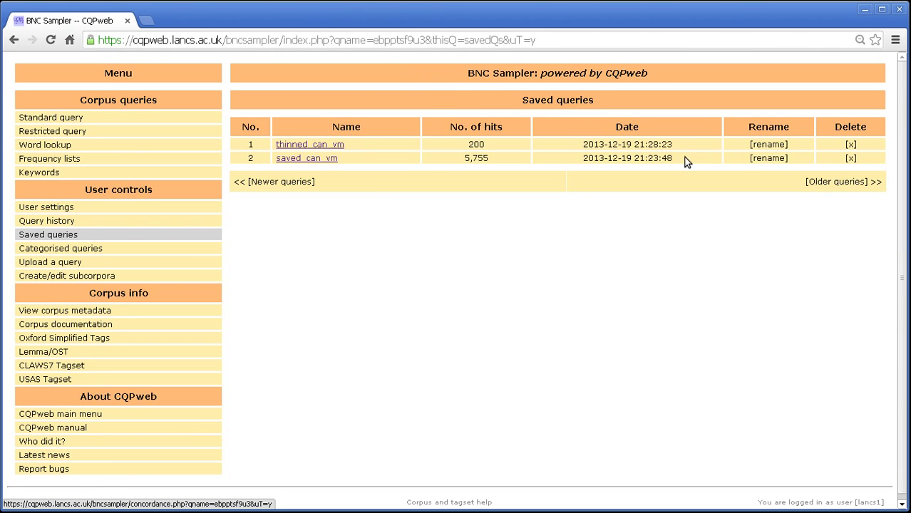
- Delete the saved queries saved_can_vm and thinned_can_vm from the list
click(851, 160)
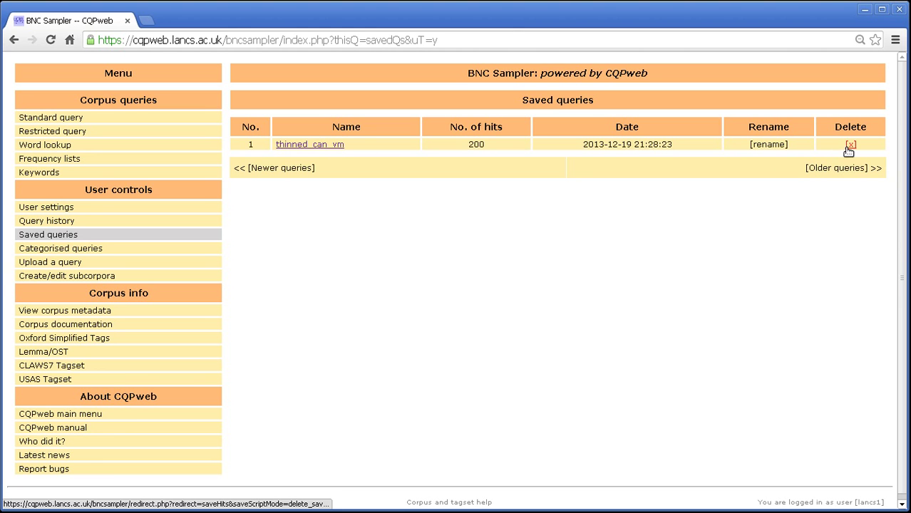
click(850, 147)
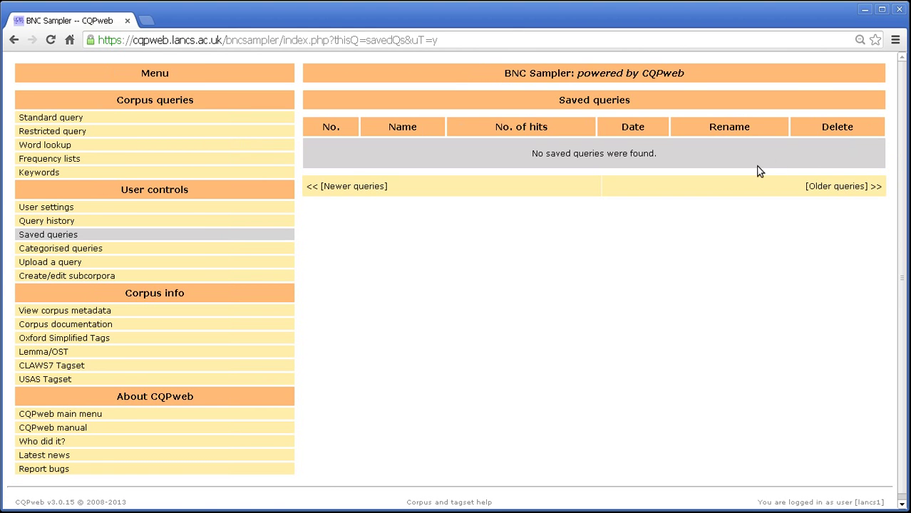